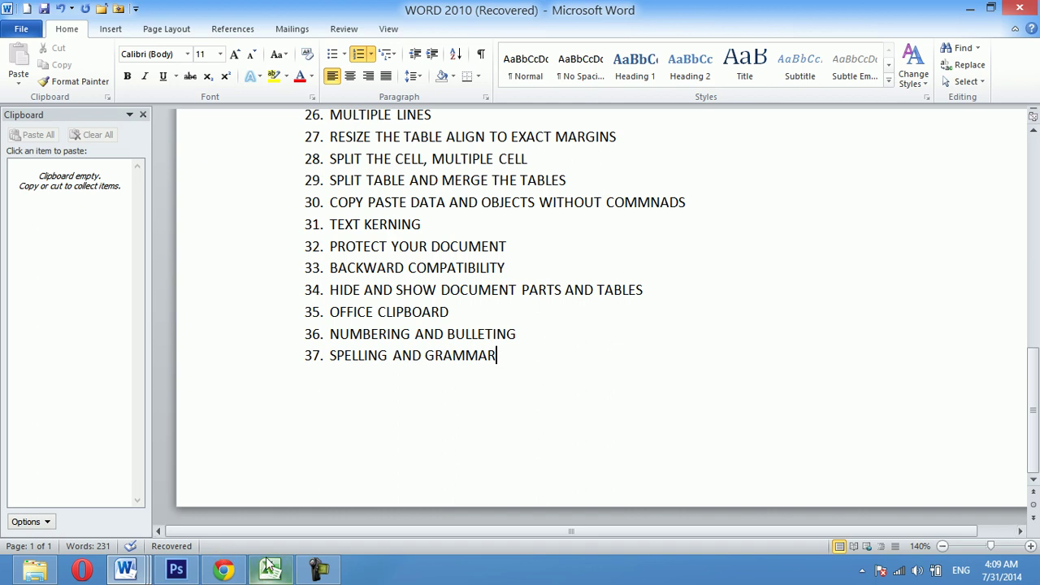
Create a new blank document and fill it with sample paragraphs using =RAND()
key("ctrl+n")
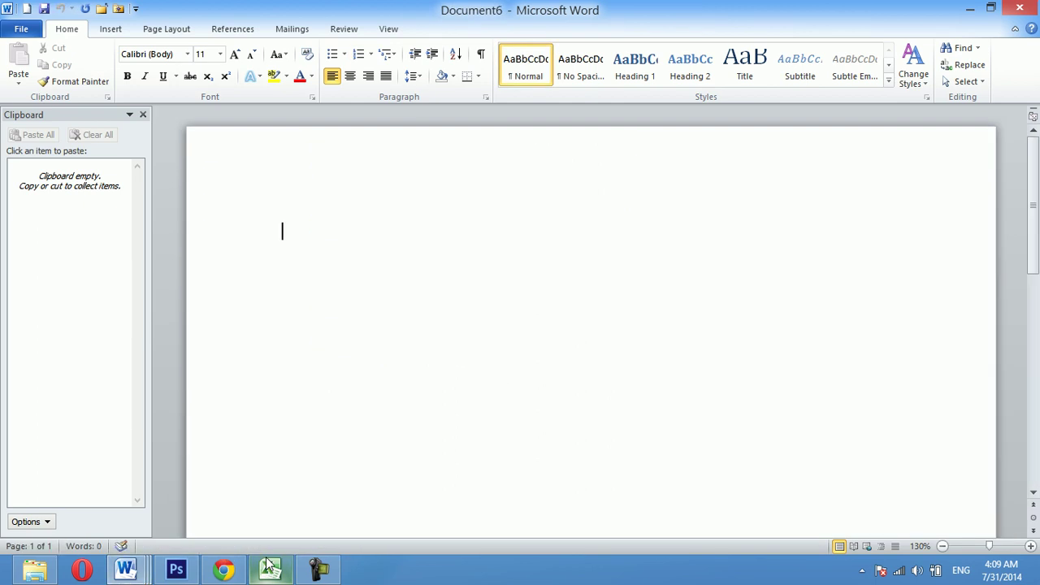
type("=RAND()")
key("Return")
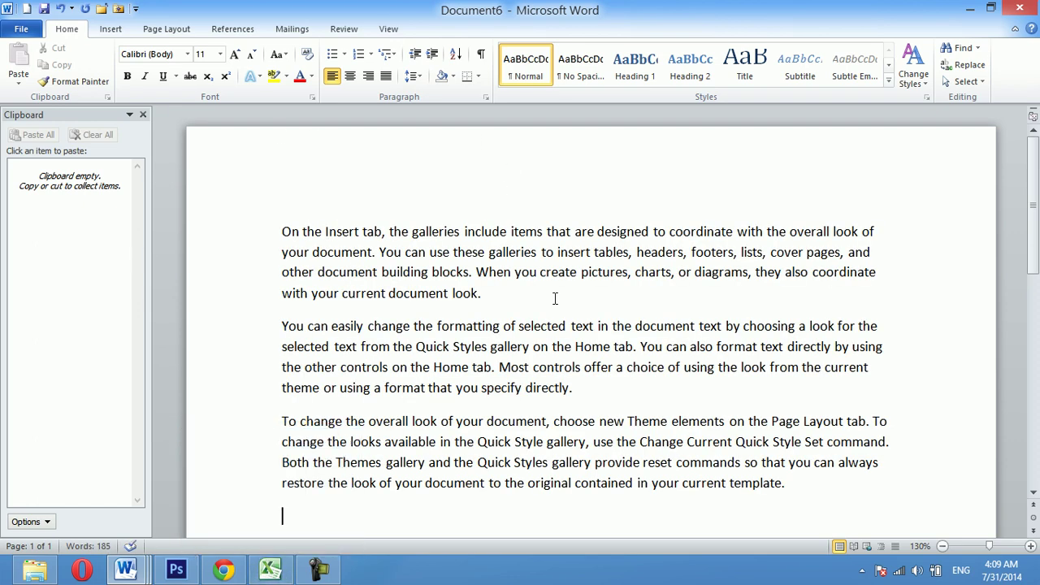
Introduce spelling mistakes in the first two paragraphs: "gallries" for galleries, "HoMe" for the first Home, and "Stles" for Styles
left_click(515, 252)
key("BackSpace")
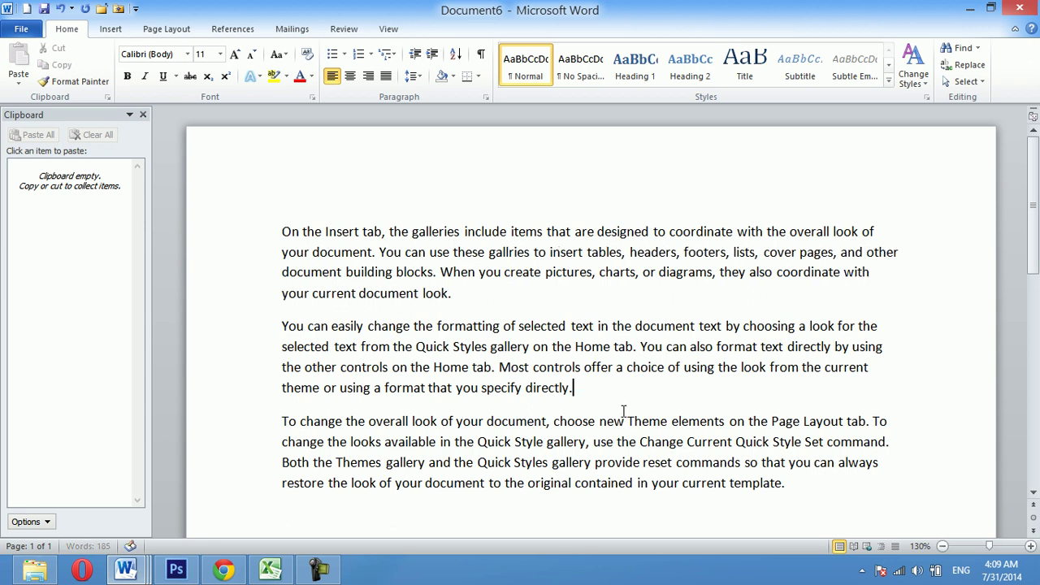
left_click(602, 347)
key("BackSpace")
left_click(462, 425)
left_click(590, 348)
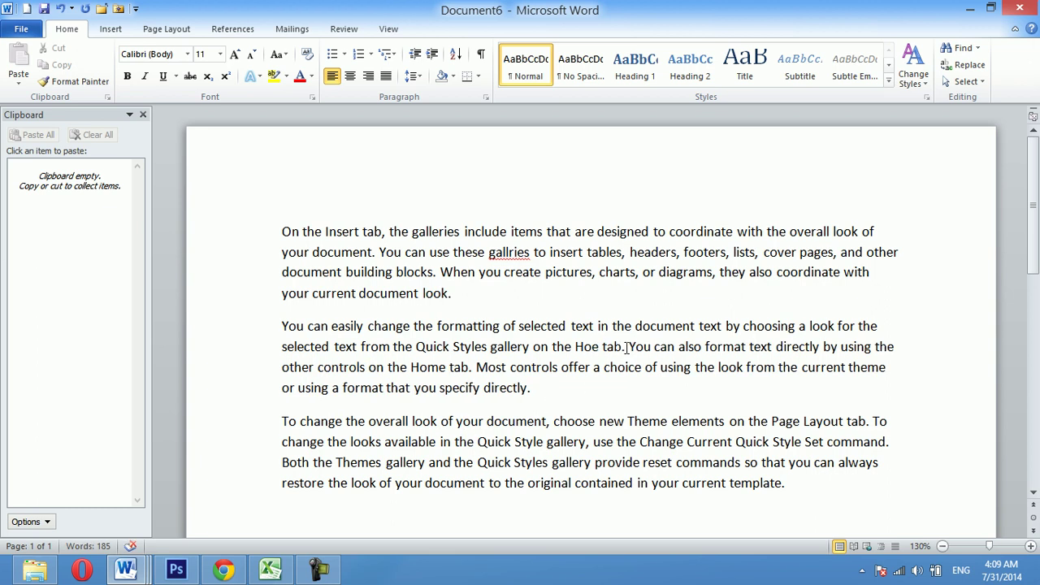
type("M")
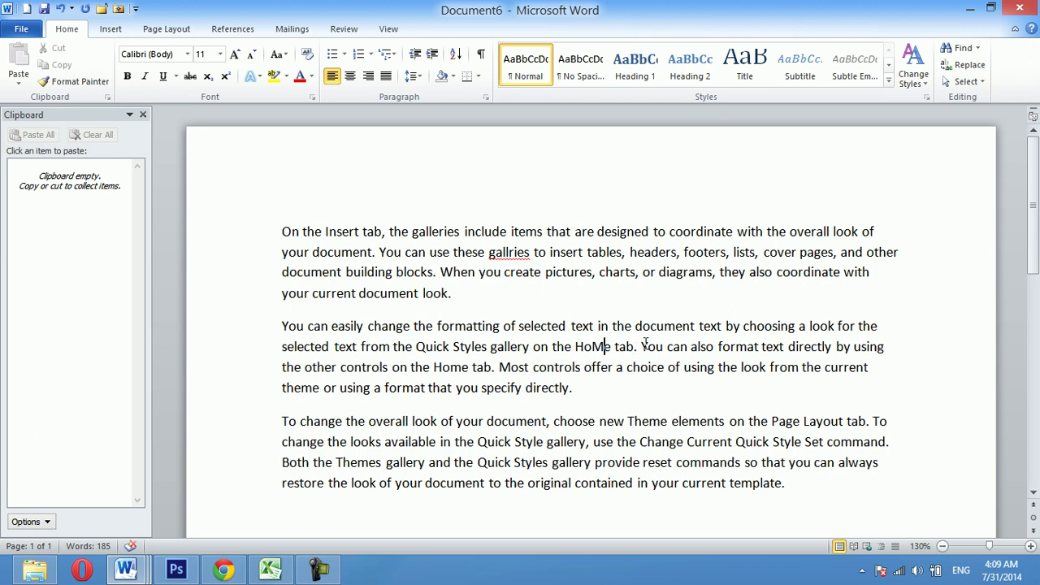
left_click(473, 347)
key("BackSpace")
left_click(563, 441)
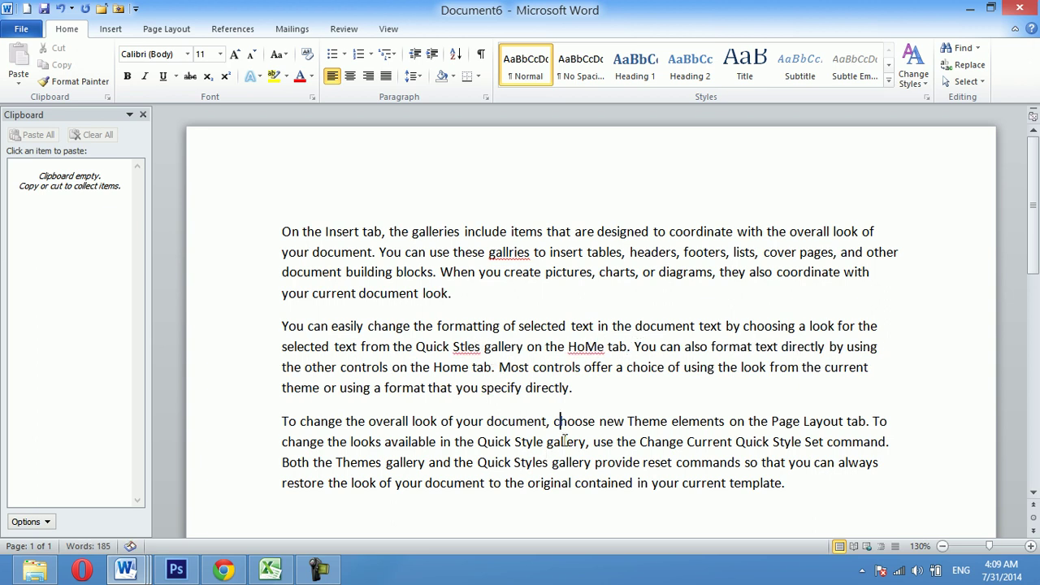
Misspell three words in the third paragraph as "yor", "chnge" and "Curent" by removing one letter from each
left_click(475, 422)
key("BackSpace")
left_click(302, 442)
key("BackSpace")
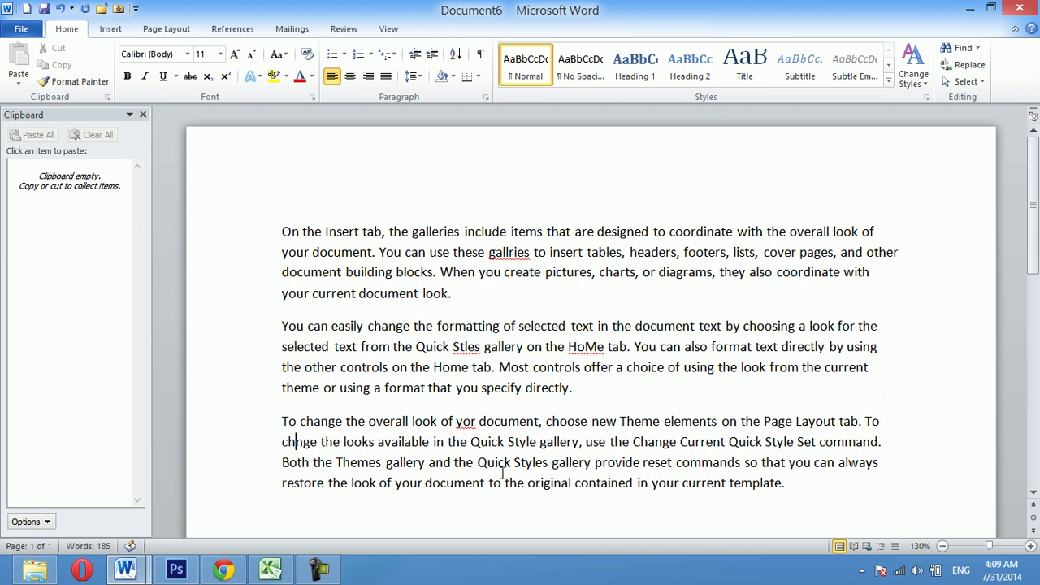
left_click(704, 441)
key("BackSpace")
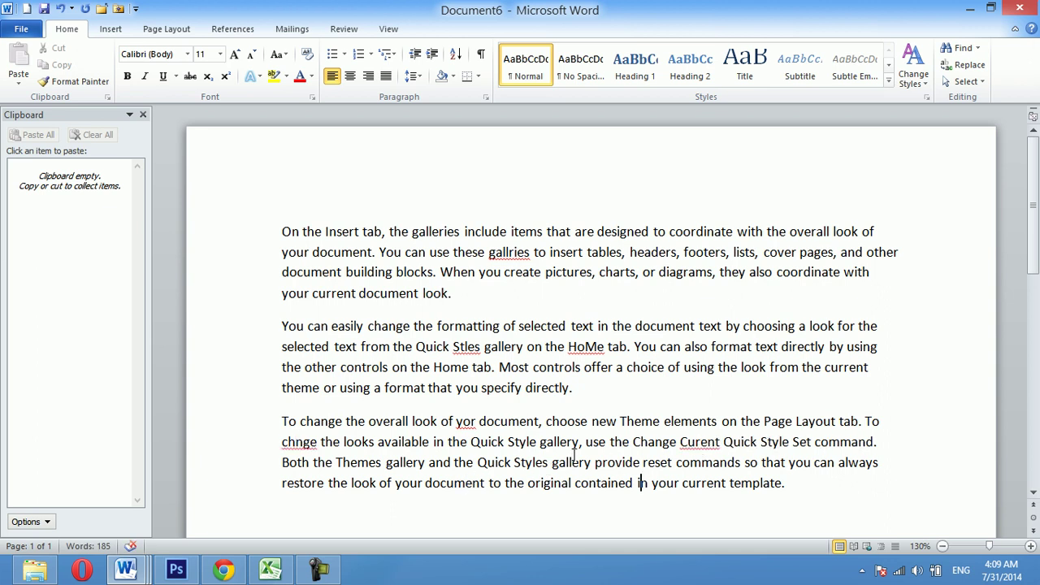
Enlarge the document view to 160% and close the Clipboard pane
scroll(517, 317, "up", 3, "ctrl")
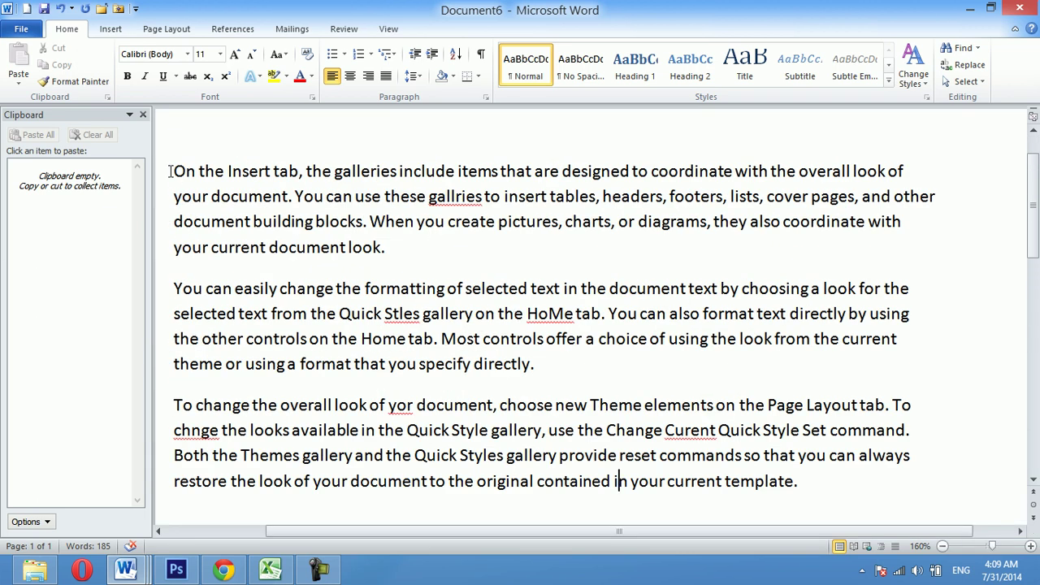
left_click(143, 115)
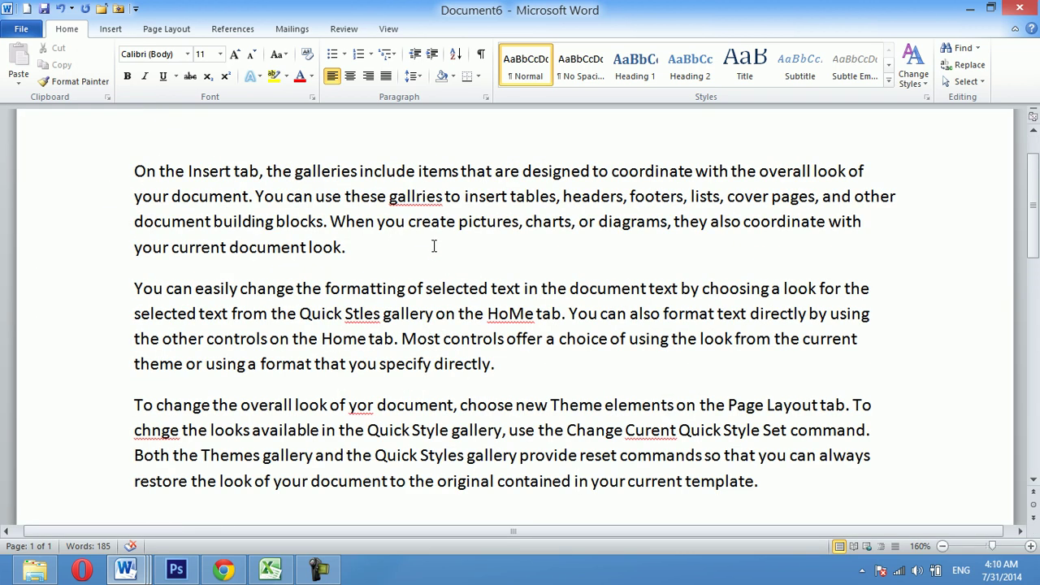
left_click_drag(388, 198, 510, 198)
left_click(429, 200)
Run the Spelling and Grammar check, replace "Stles" with "Styles" and "HoMe" with "Home", and end the check
left_click(344, 30)
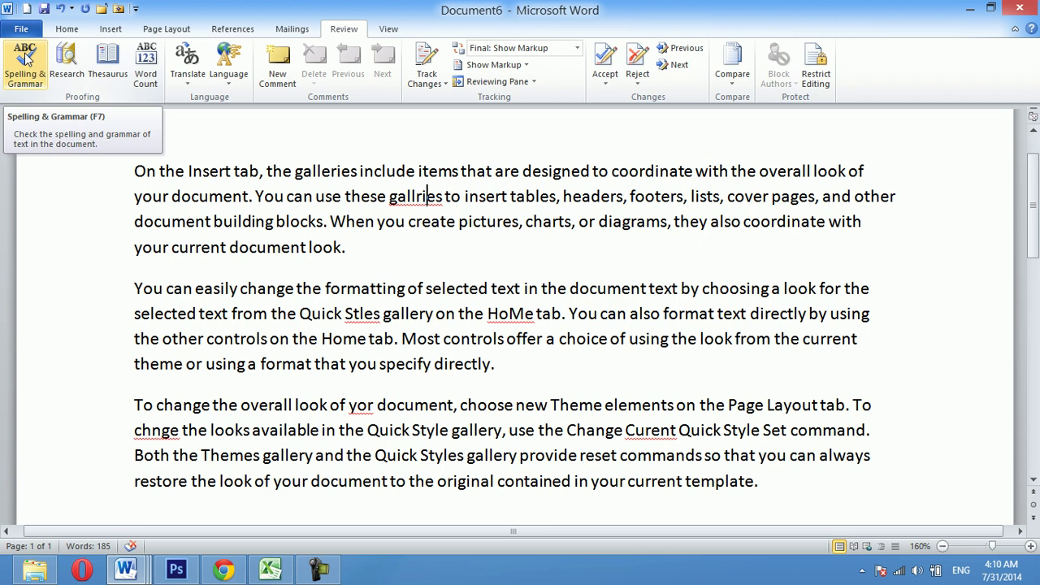
left_click(34, 80)
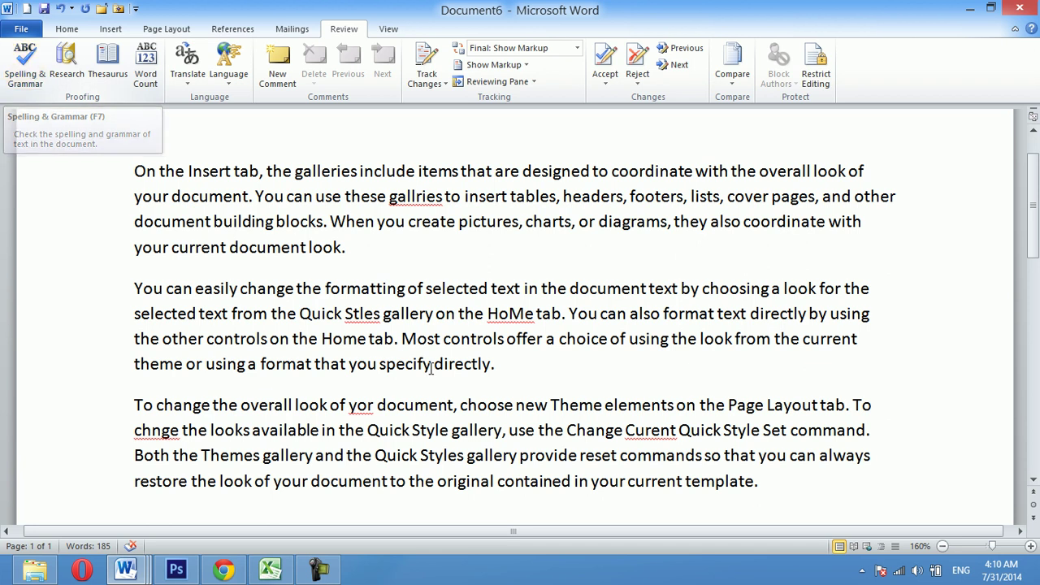
left_click(407, 257)
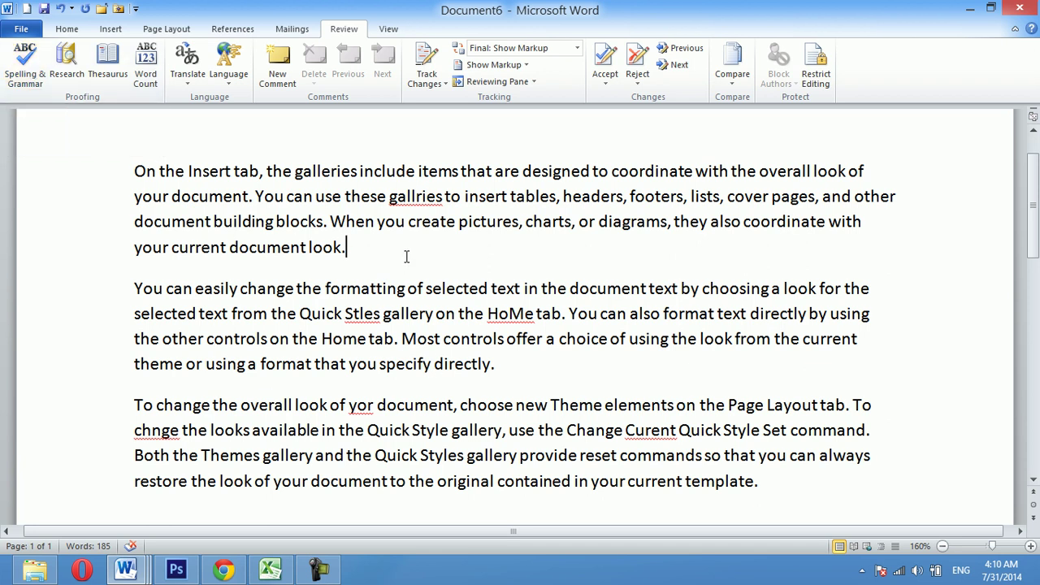
key("F7")
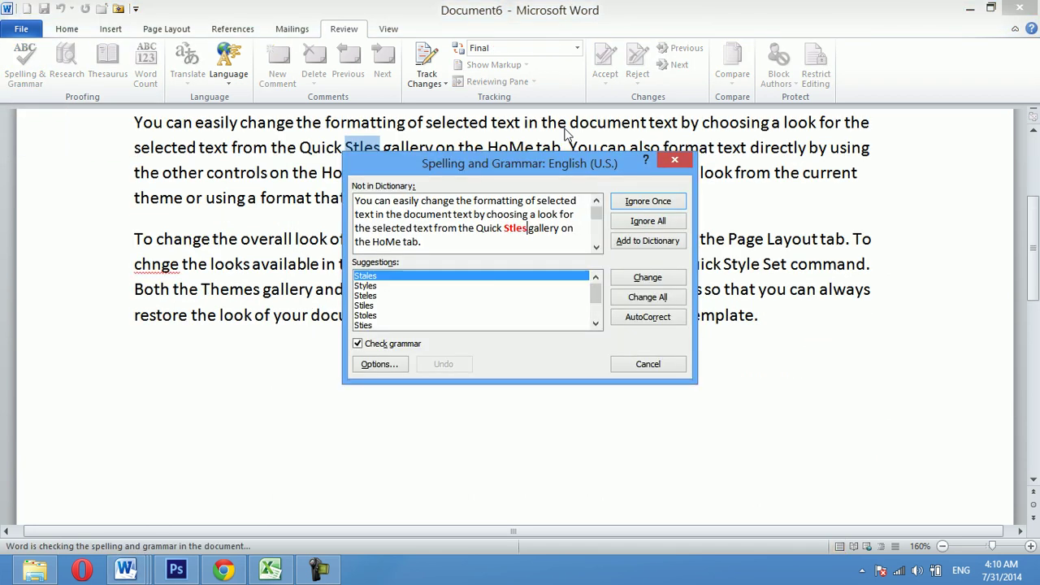
left_click_drag(521, 161, 665, 126)
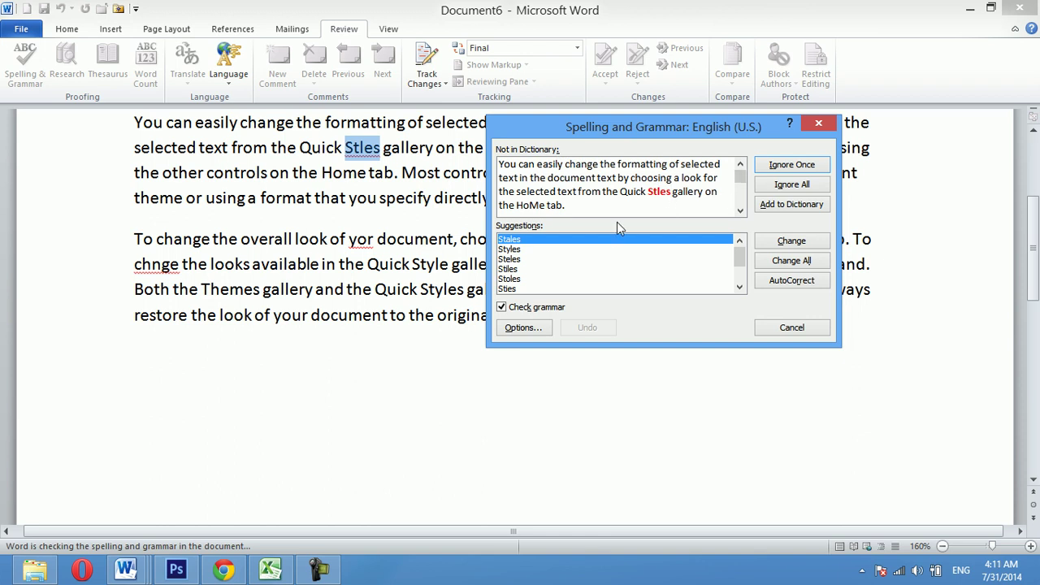
left_click(514, 250)
double_click(513, 252)
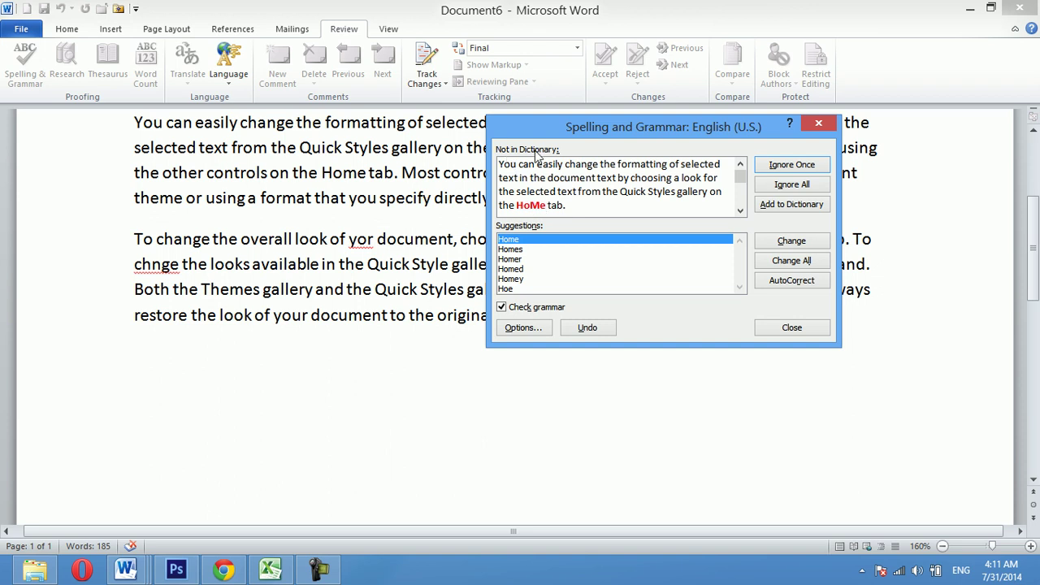
double_click(515, 242)
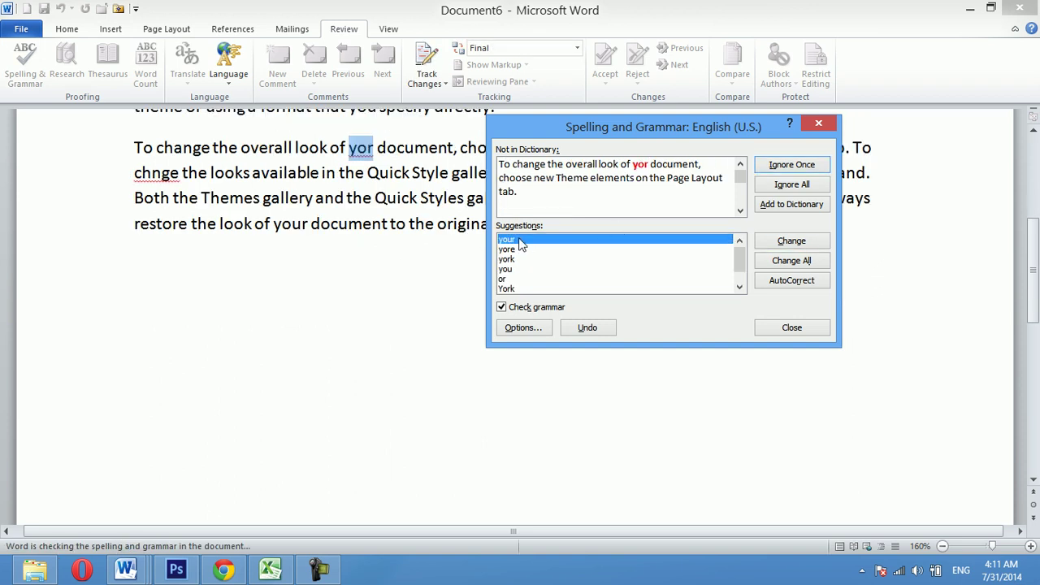
left_click(793, 329)
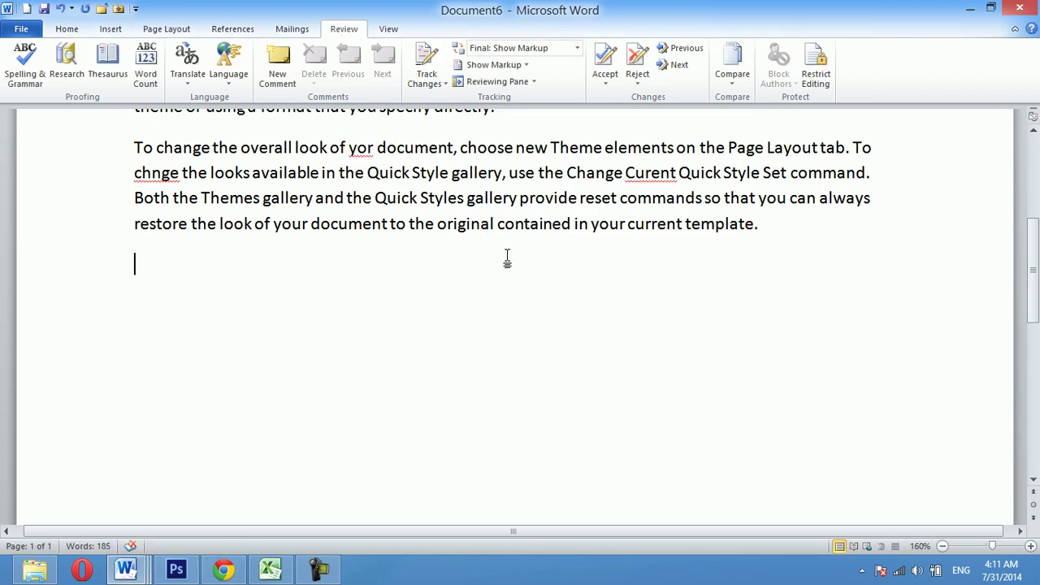
Find the next misspelled word and replace "gallries" in the first paragraph with the suggestion "galleries"
scroll(507, 261, "up", 3)
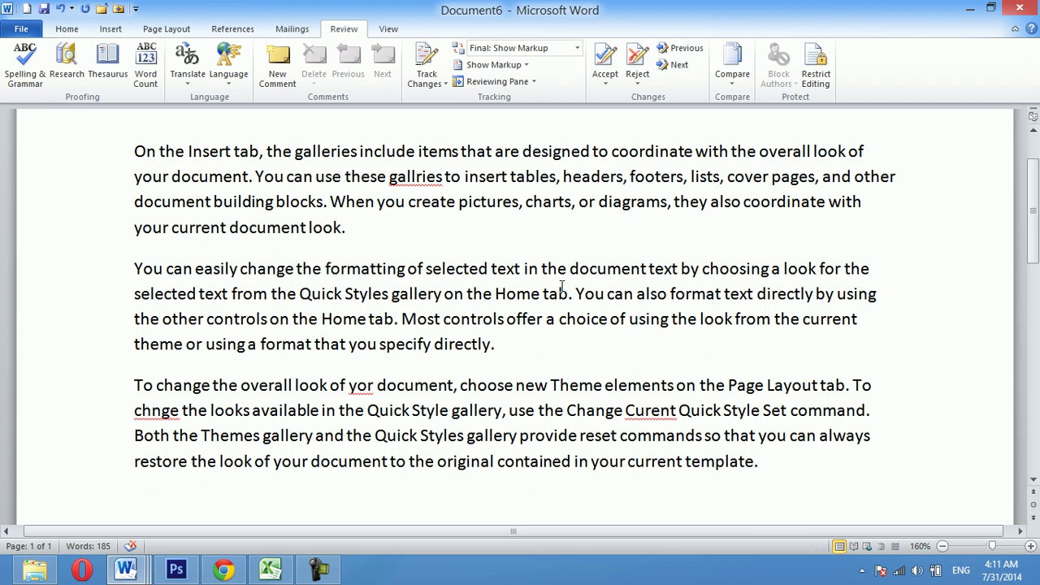
key("alt")
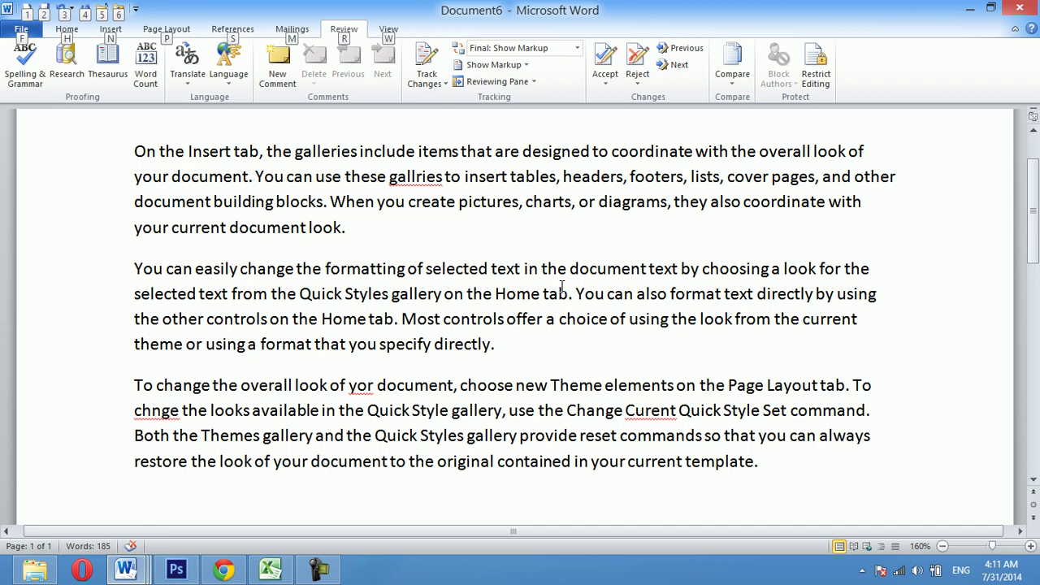
key("alt+F7")
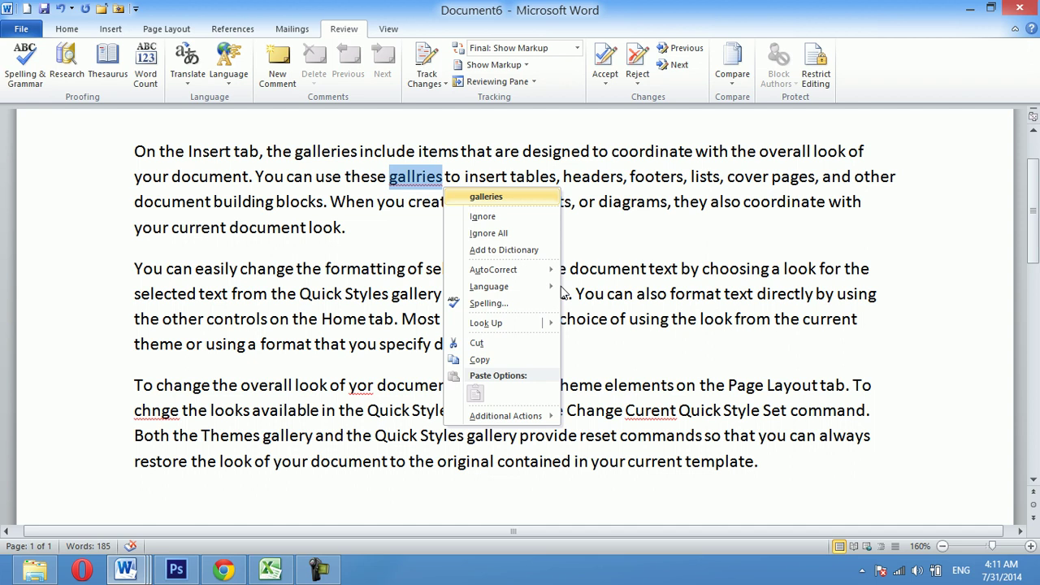
left_click(486, 198)
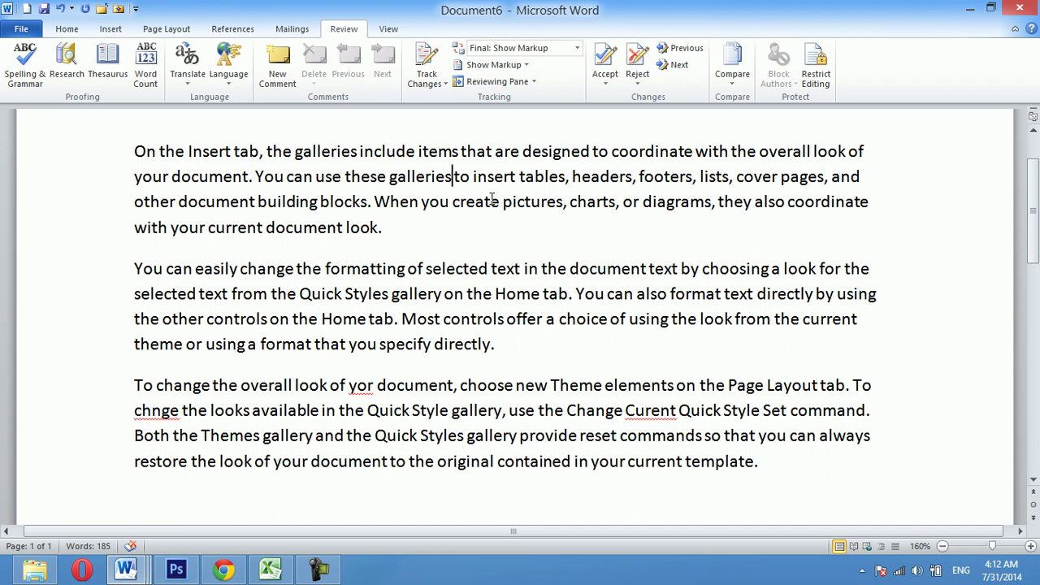
Correct the remaining misspellings in the third paragraph to "your", "change" and "Current" using the suggested spellings
key("alt+F7")
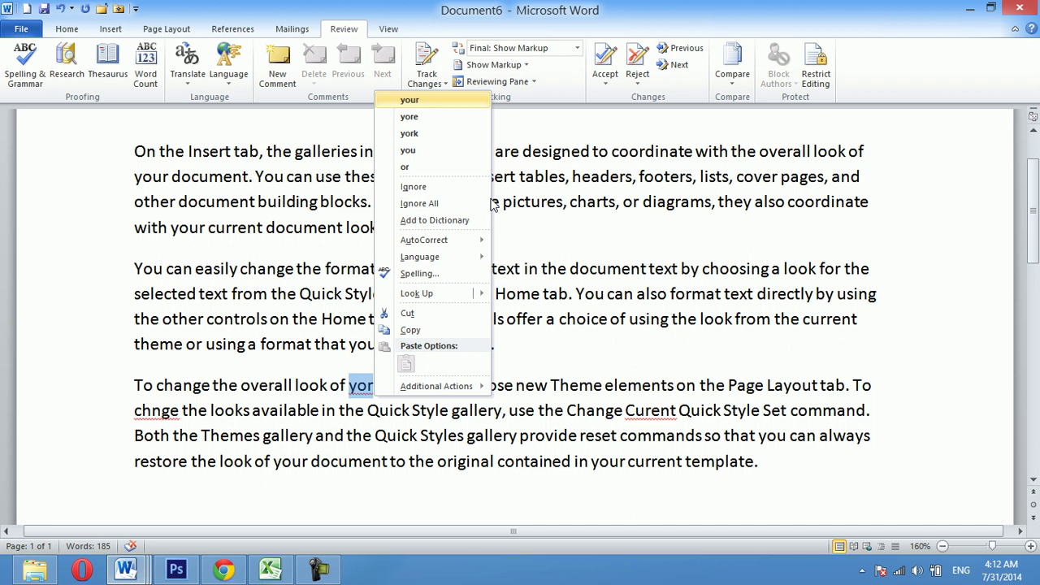
key("Return")
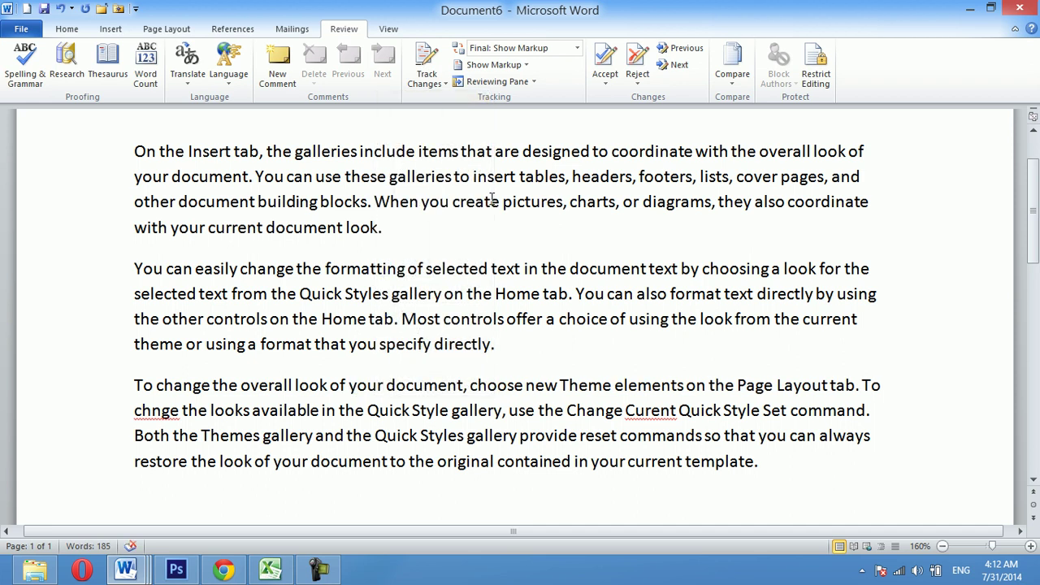
key("alt+F7")
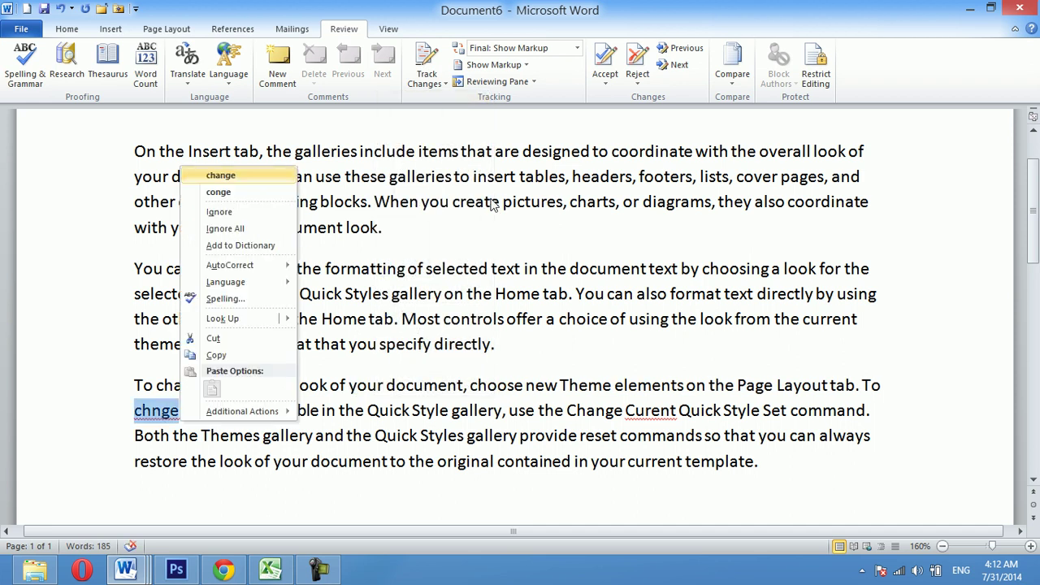
key("Return")
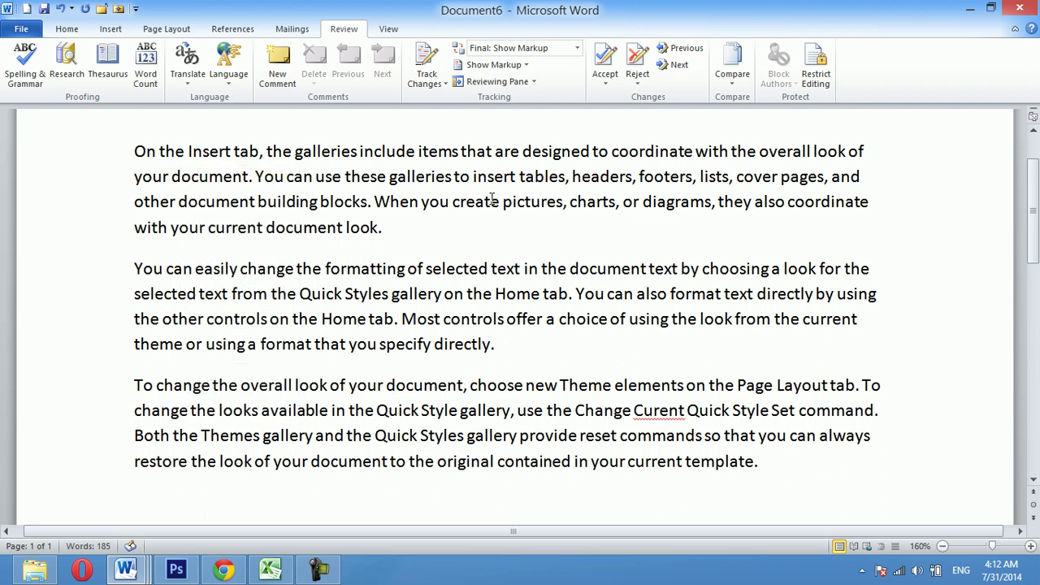
key("alt+F7")
key("Return")
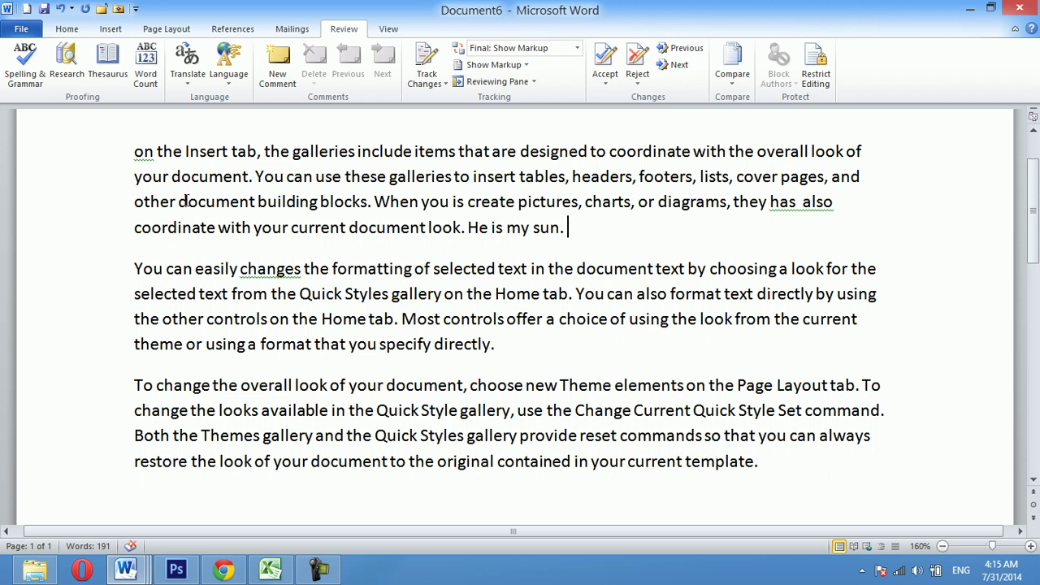
Run the Spelling and Grammar check, replacing "changes" with "change" in the second paragraph and capitalizing the opening "on" as "On"
key("F7")
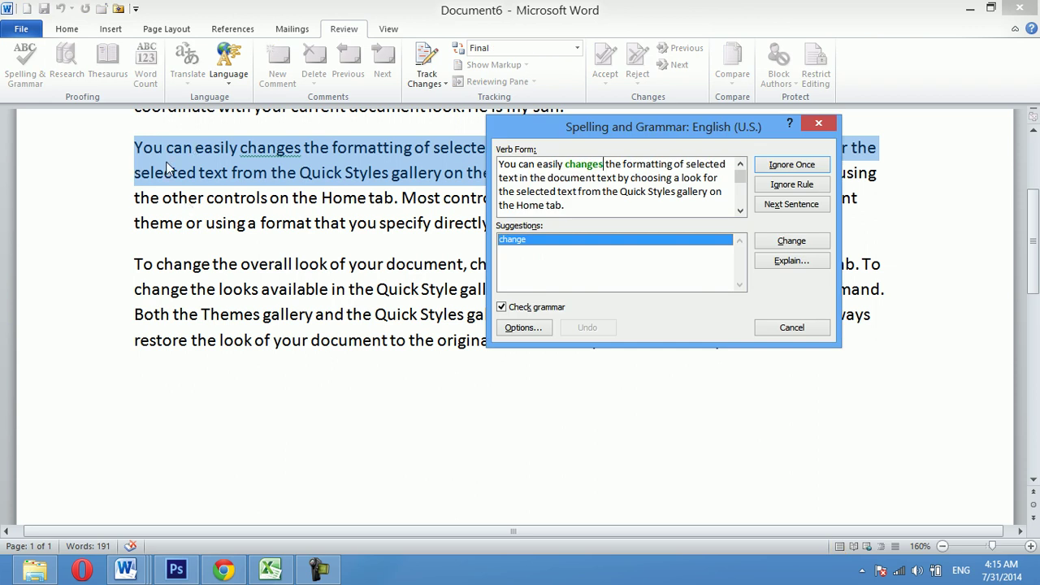
left_click(604, 164)
double_click(520, 241)
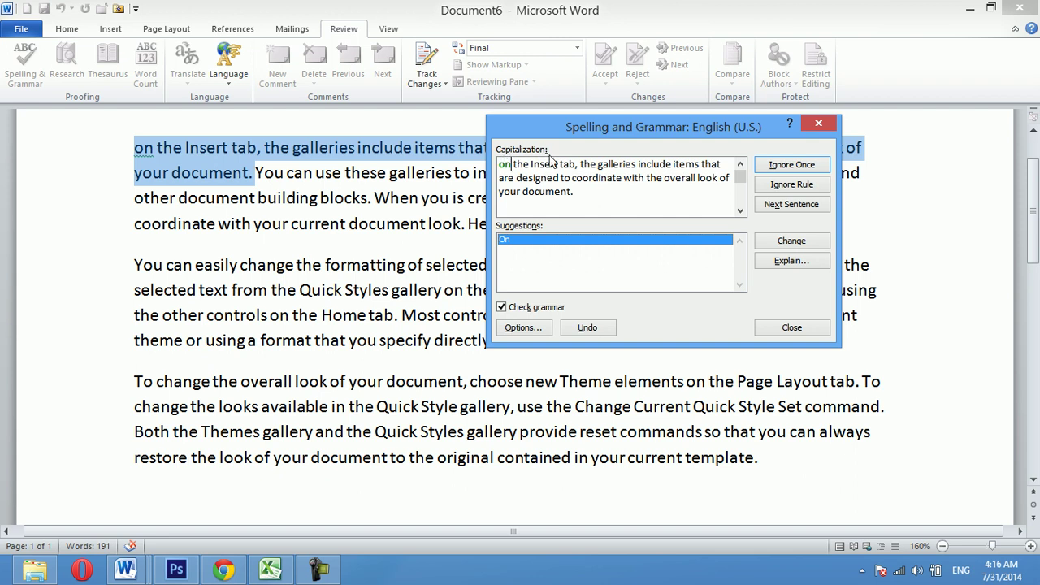
double_click(514, 242)
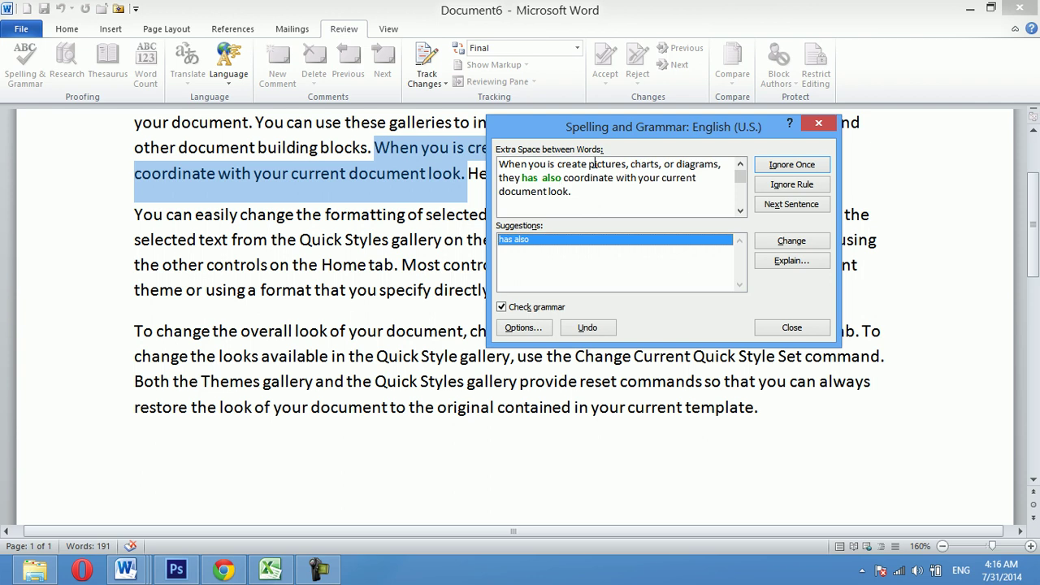
Correct the "When you is create" sentence by accepting "has also", "are", "creating", "have" and "coordinated", and finish the check
double_click(517, 244)
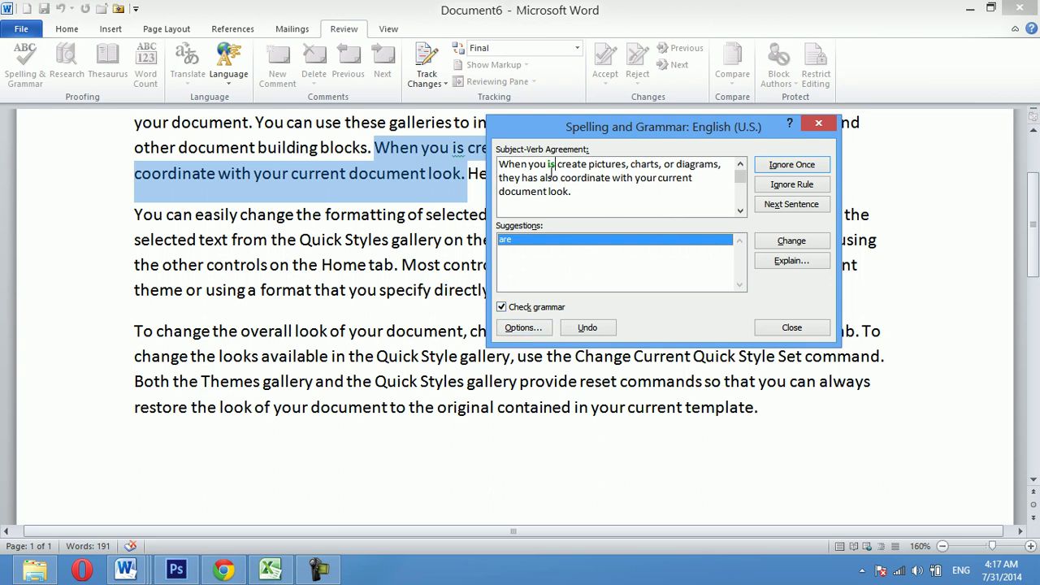
double_click(514, 245)
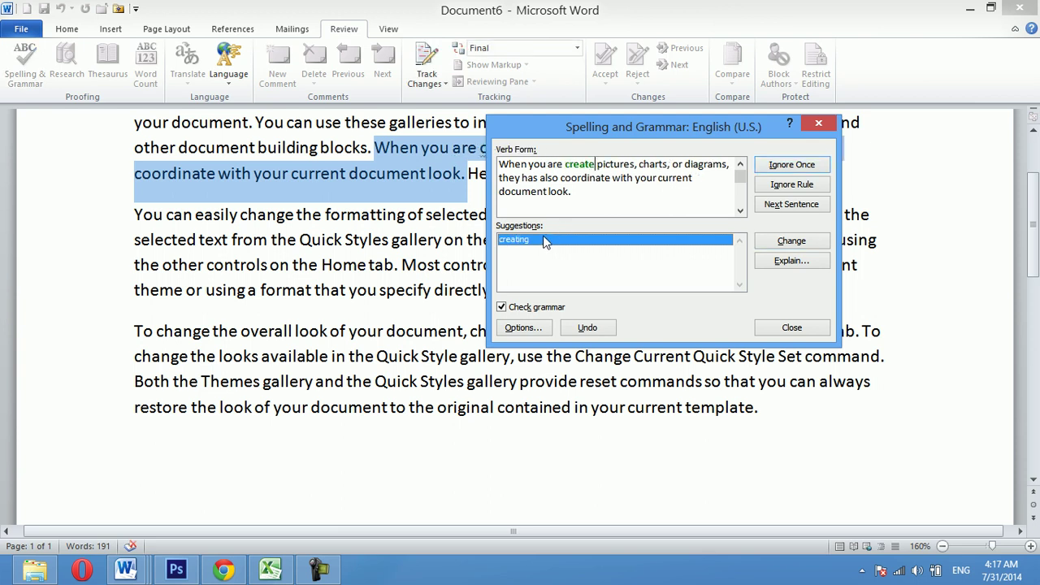
double_click(533, 239)
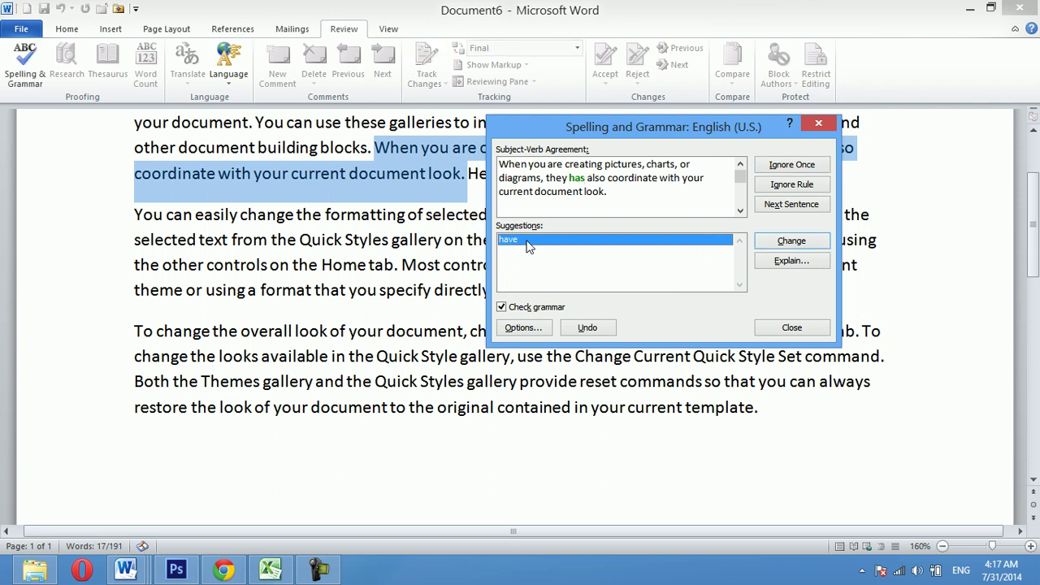
double_click(526, 246)
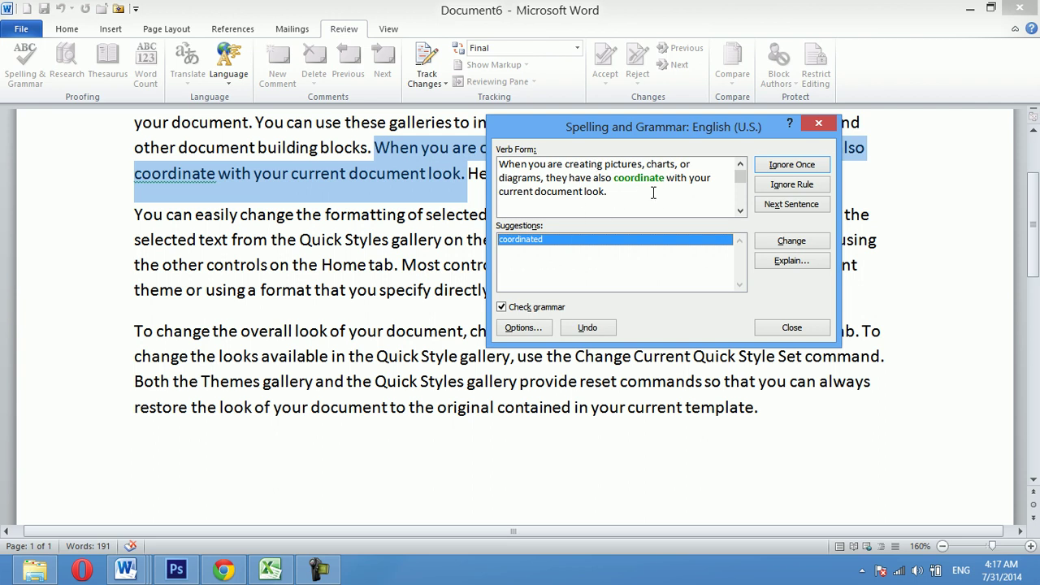
double_click(532, 247)
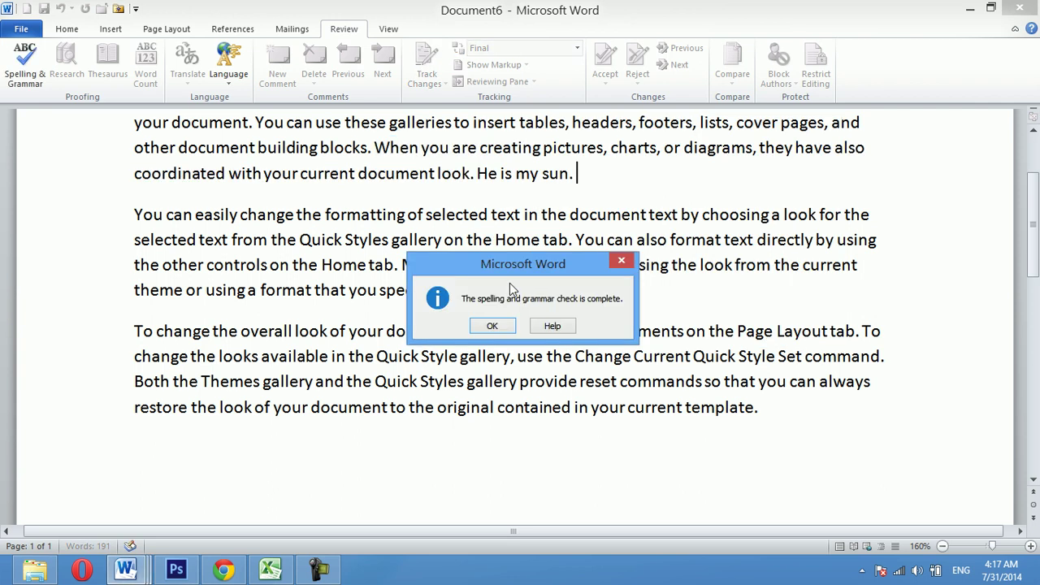
left_click(491, 326)
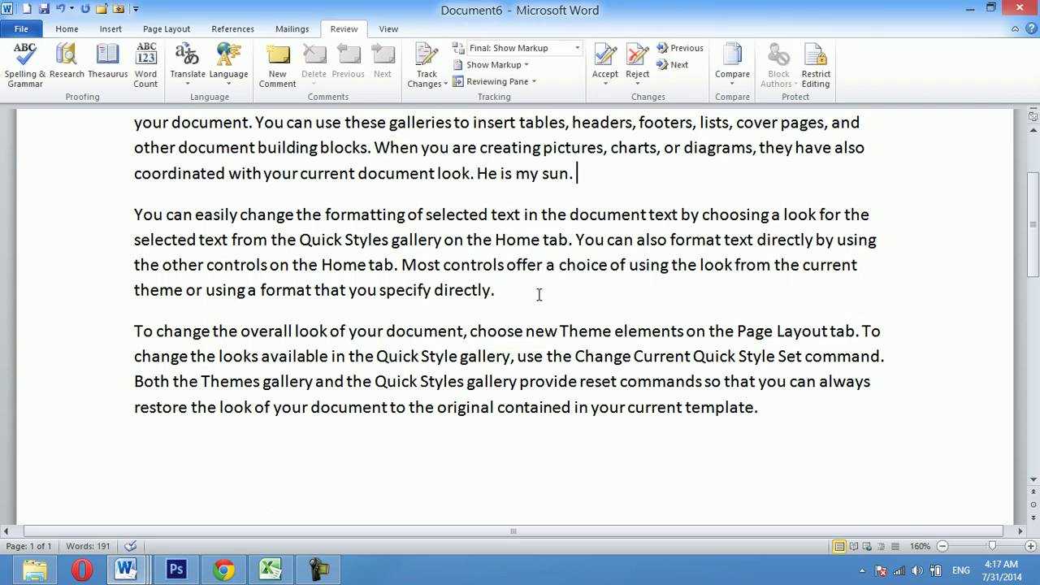